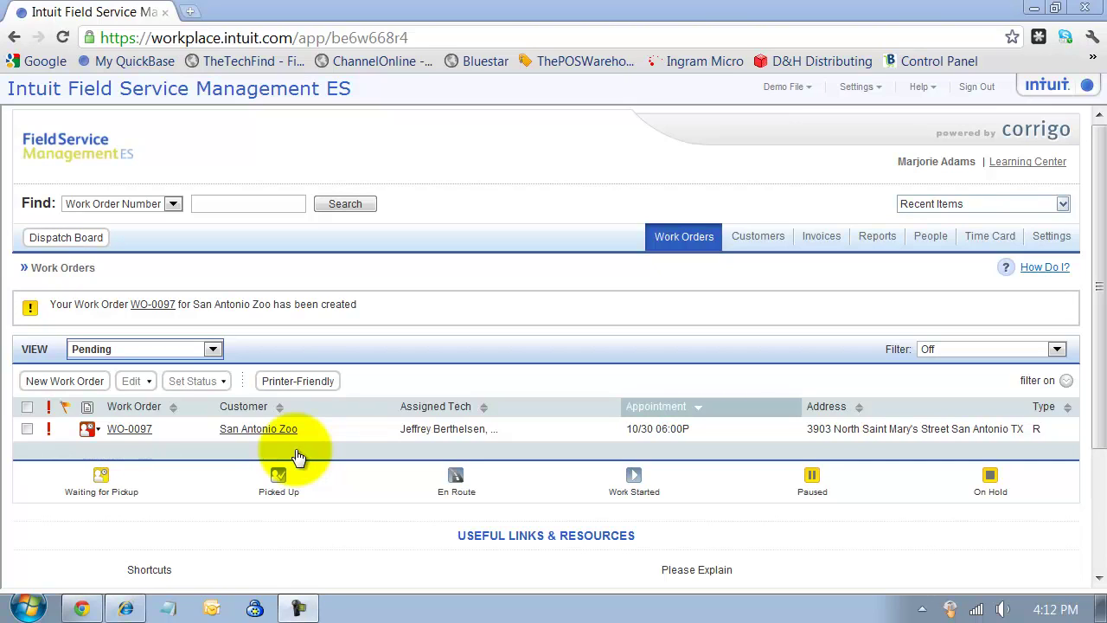
# Step: Set WO-0097's status to Picked Up for the San Antonio Zoo emergency job
pyautogui.click(98, 433)
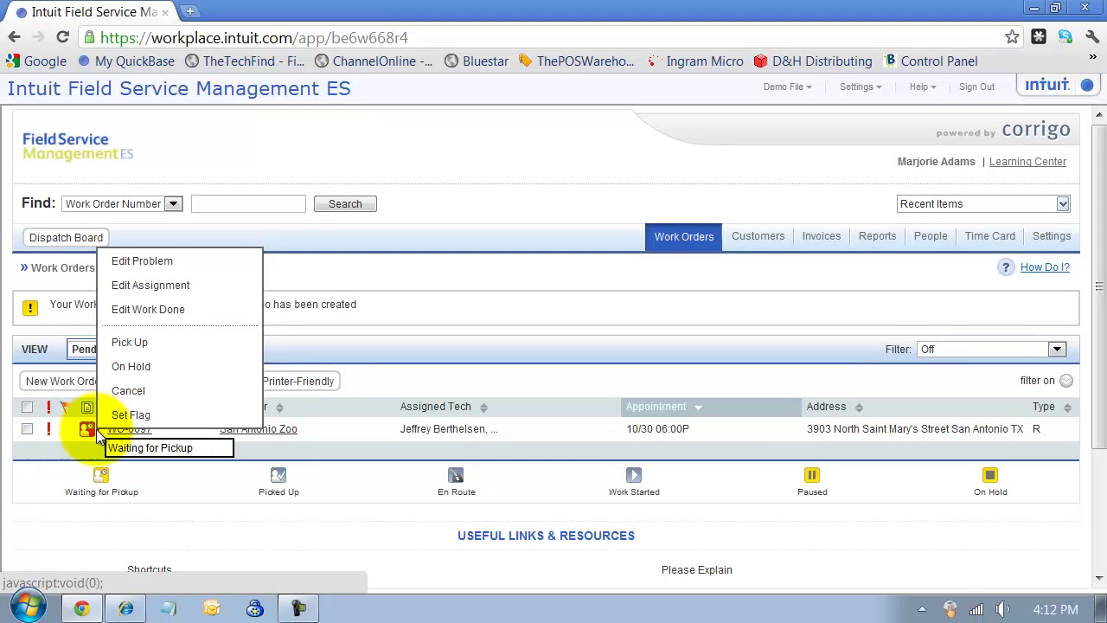
pyautogui.click(125, 368)
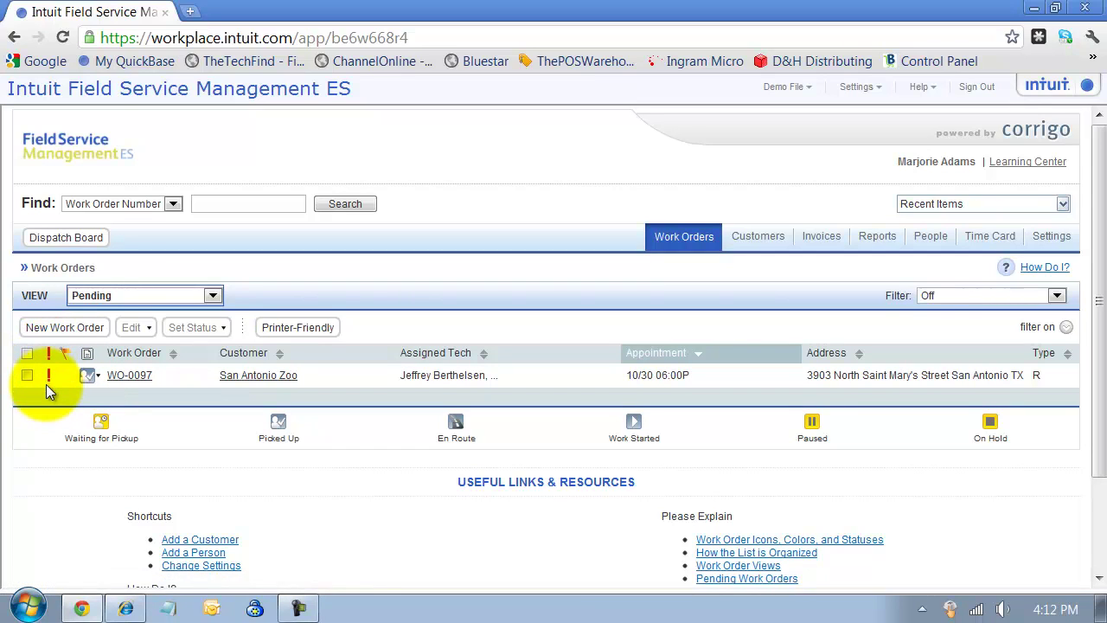
# Step: Check WO-0097's scheduled slot on the Dispatch Board timeline
pyautogui.moveTo(87, 375); pyautogui.dragTo(273, 423)
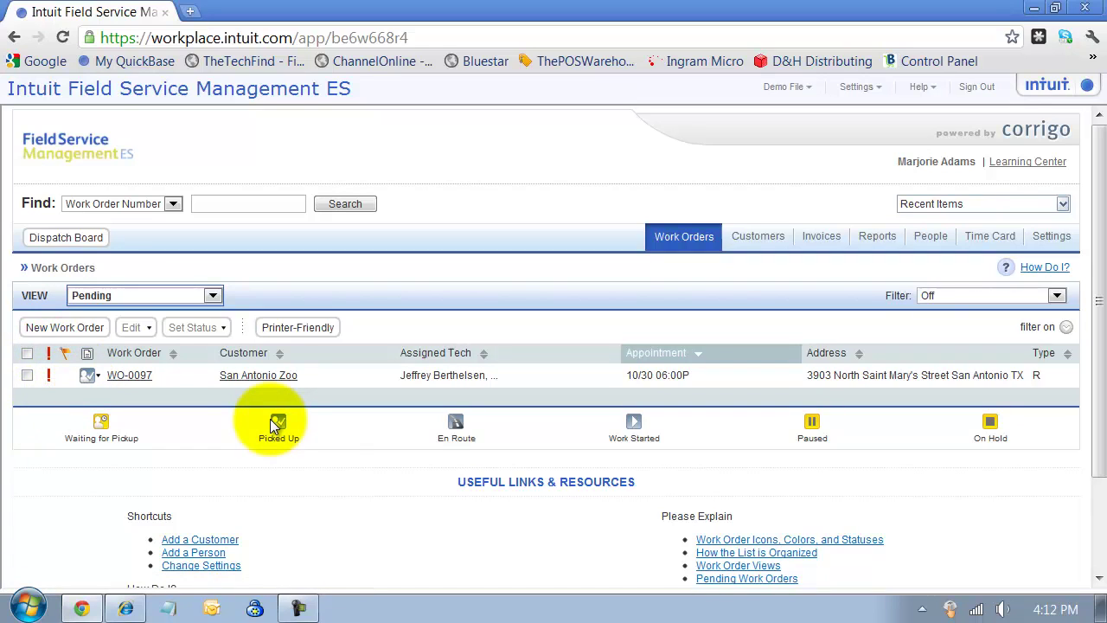
pyautogui.click(46, 237)
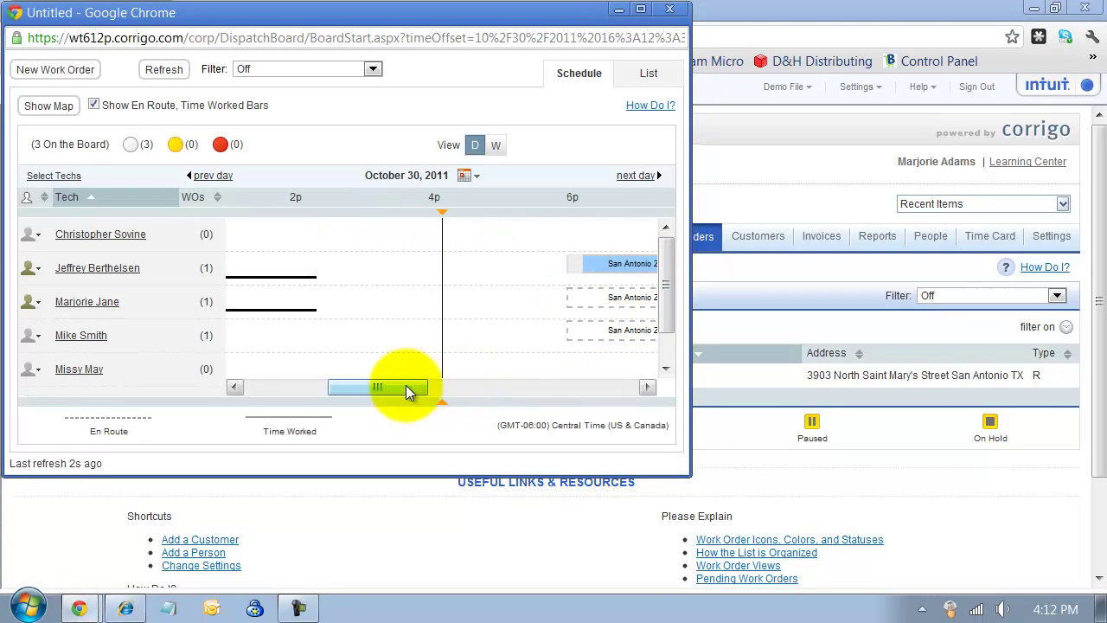
pyautogui.moveTo(406, 386)
pyautogui.mouseDown()
pyautogui.moveTo(489, 393)
pyautogui.moveTo(472, 395)
pyautogui.mouseUp()
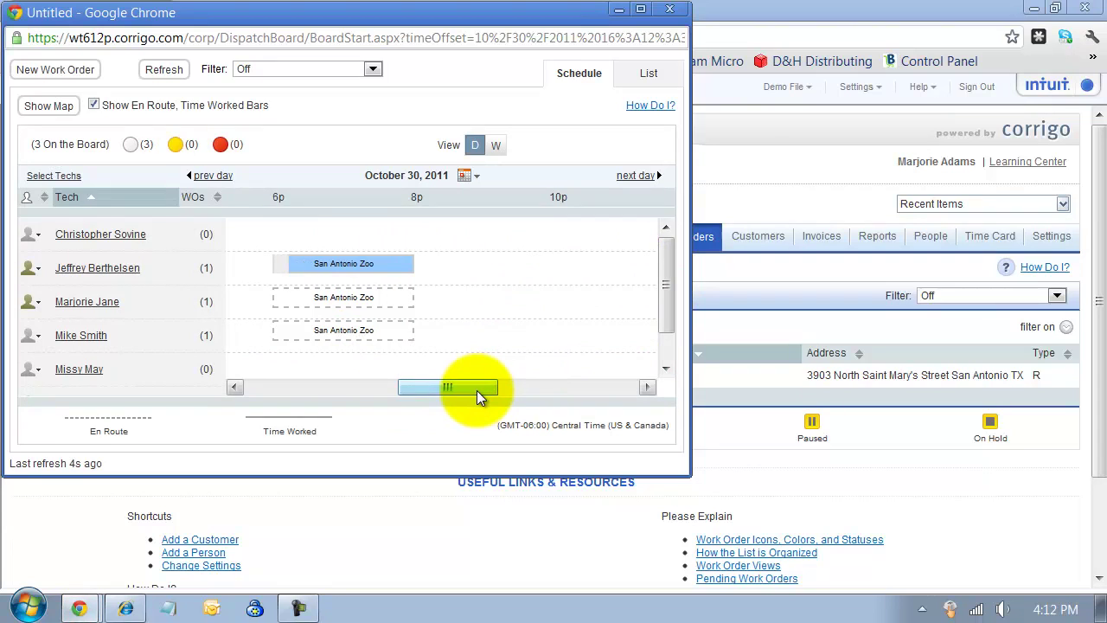
# Step: Back in Work Orders, set WO-0097's status to En Route
pyautogui.click(423, 502)
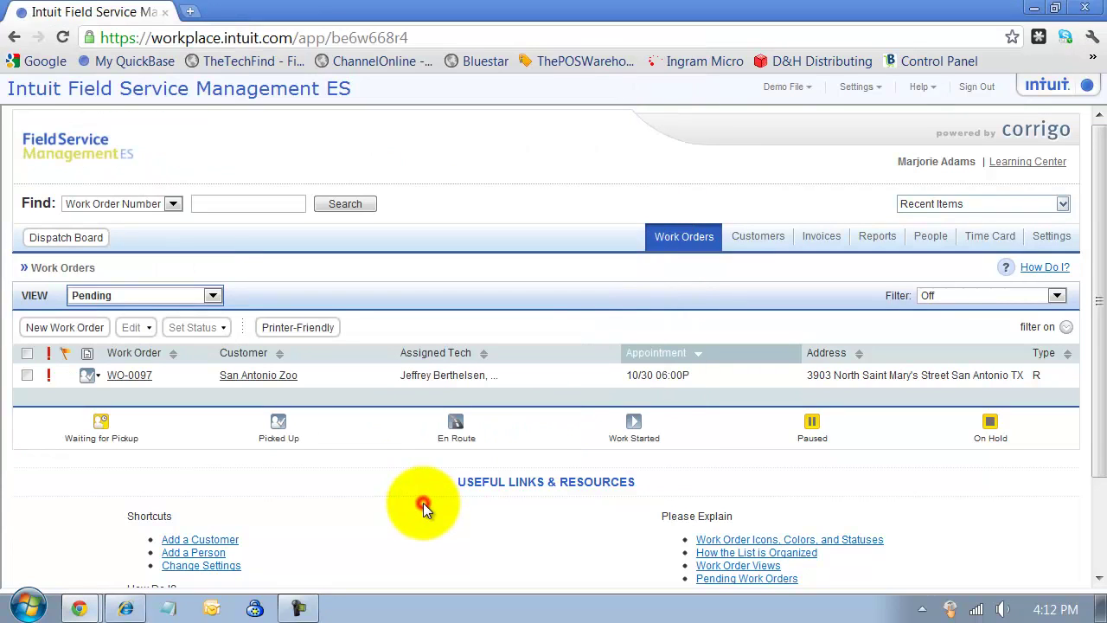
pyautogui.click(97, 377)
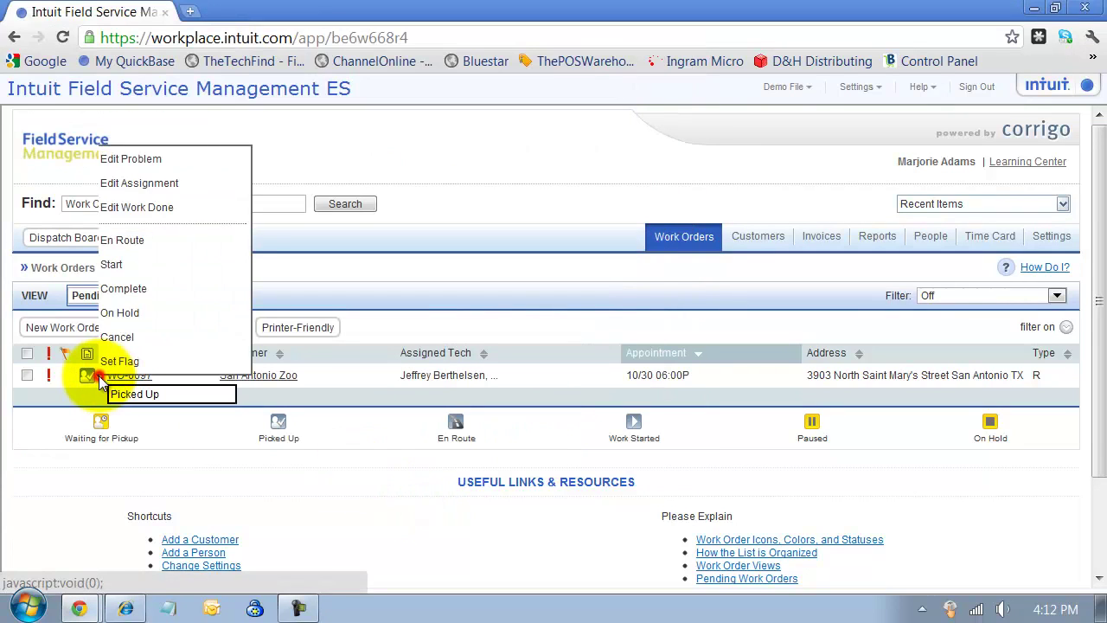
pyautogui.click(126, 244)
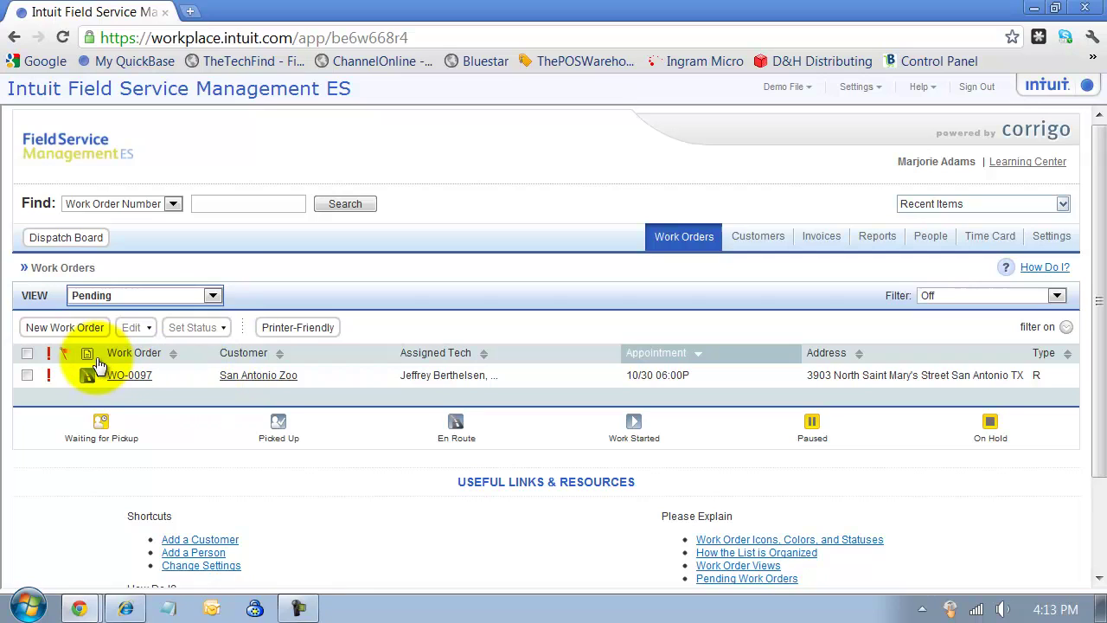
# Step: Set WO-0097's status to Work Started and open its work order details
pyautogui.click(91, 376)
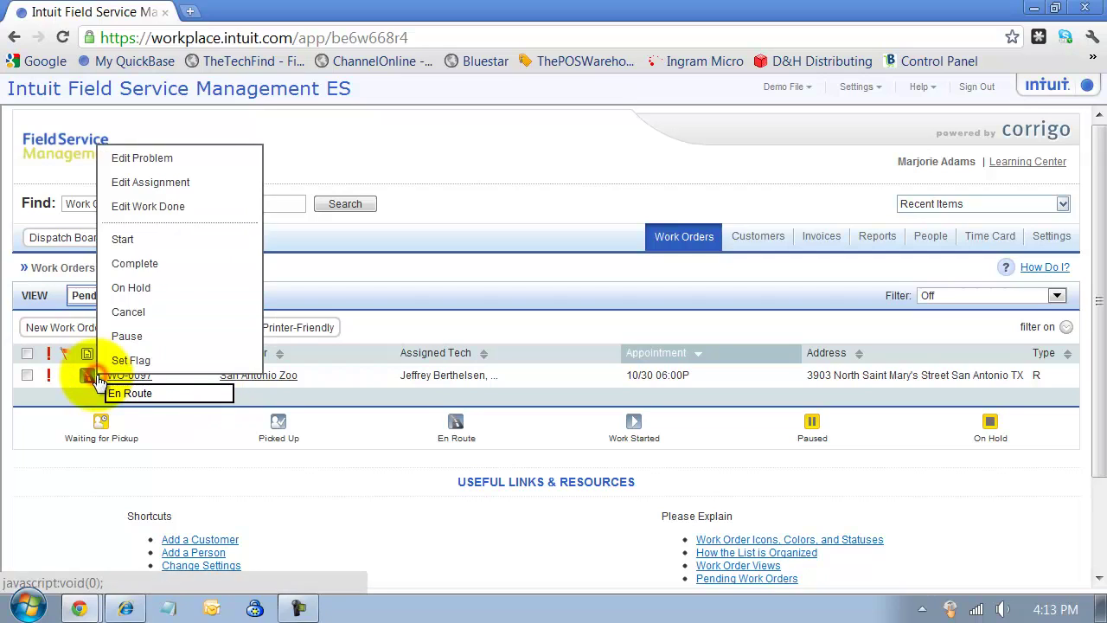
pyautogui.click(139, 238)
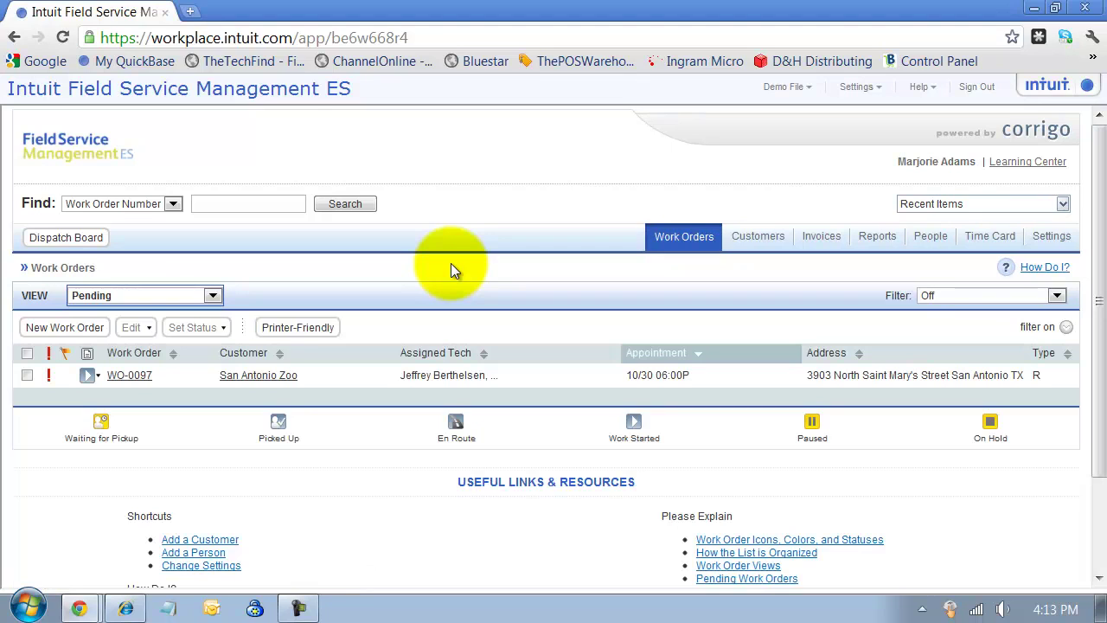
pyautogui.click(137, 381)
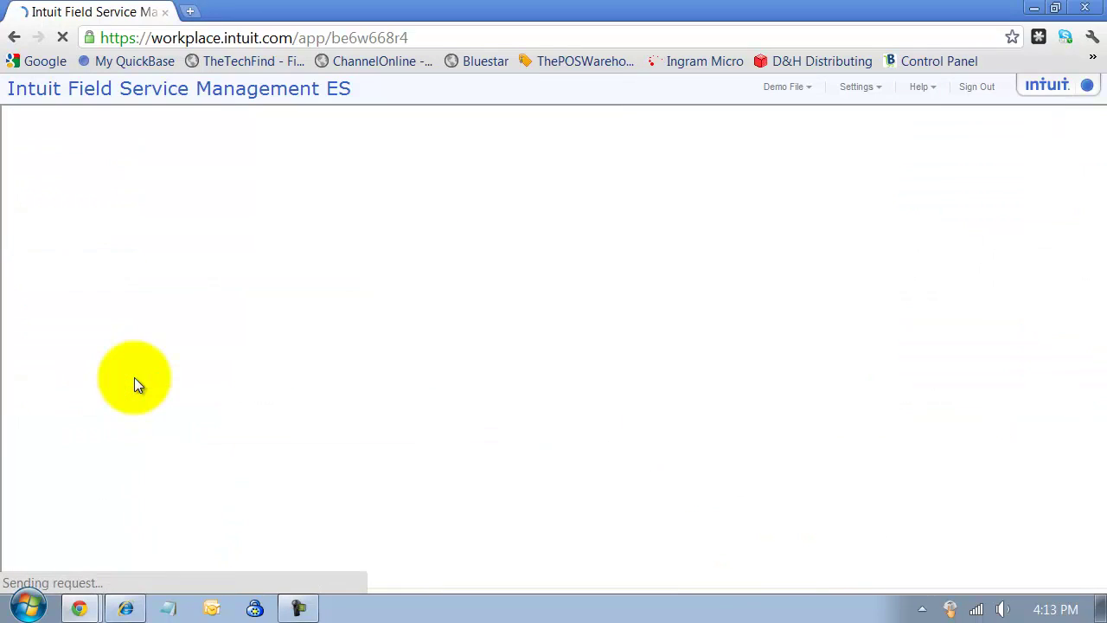
# Step: Scroll through WO-0097's details, then go back to the Work Orders list
pyautogui.scroll(-2, 959, 463)
pyautogui.scroll(-1, 960, 467)
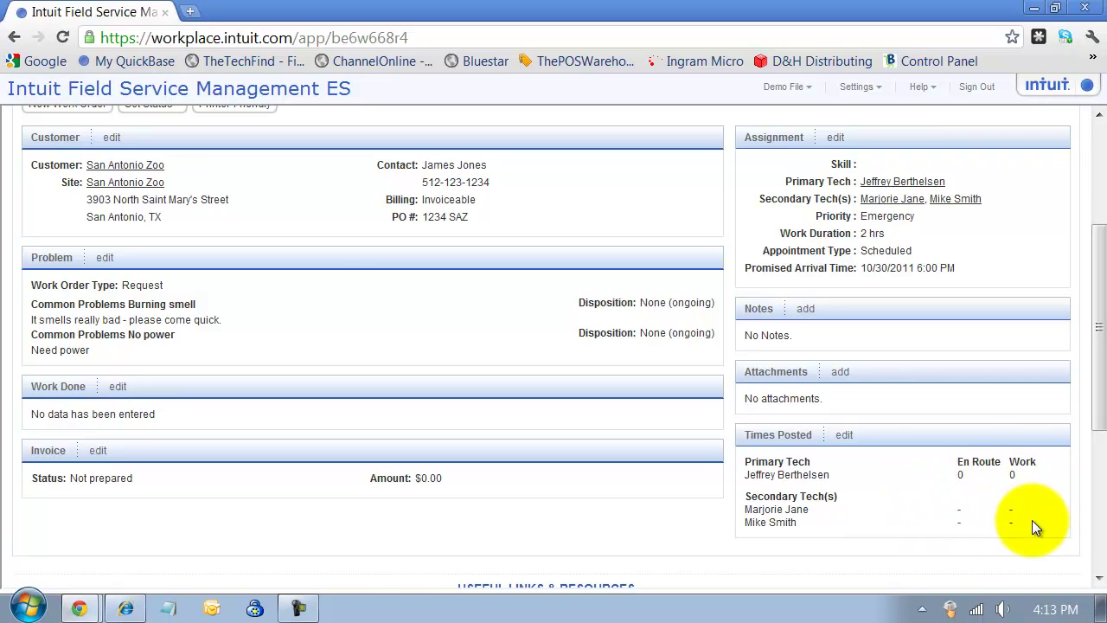
pyautogui.scroll(2, 875, 524)
pyautogui.scroll(2, 873, 524)
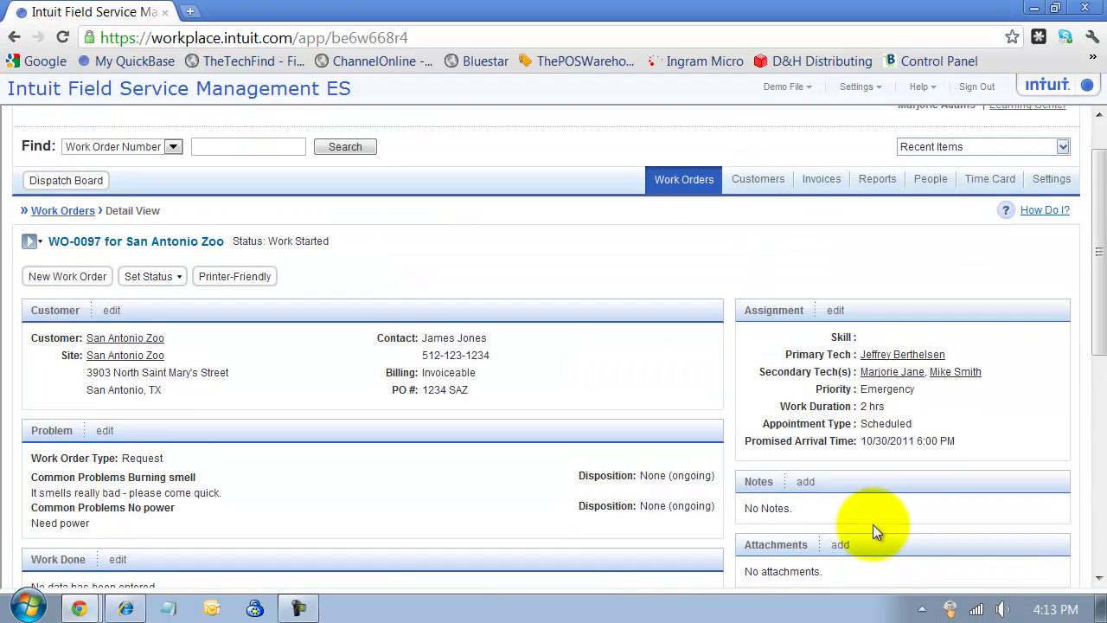
pyautogui.click(678, 181)
pyautogui.scroll(1, 632, 219)
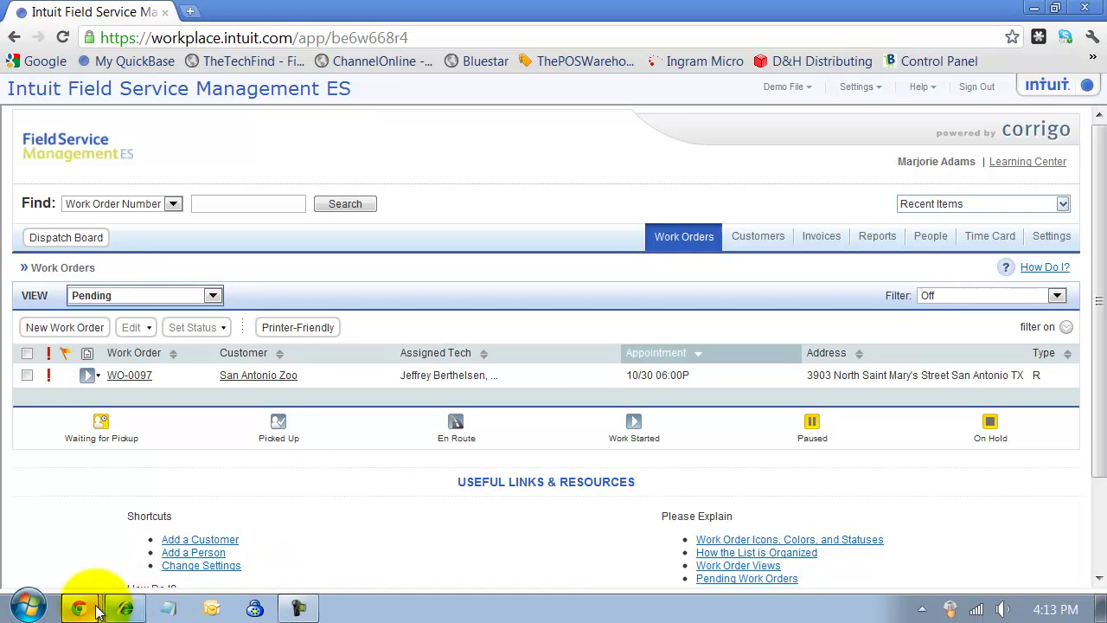
# Step: Refresh the Dispatch Board so San Antonio Zoo bars turn green, then minimize it
pyautogui.click(232, 566)
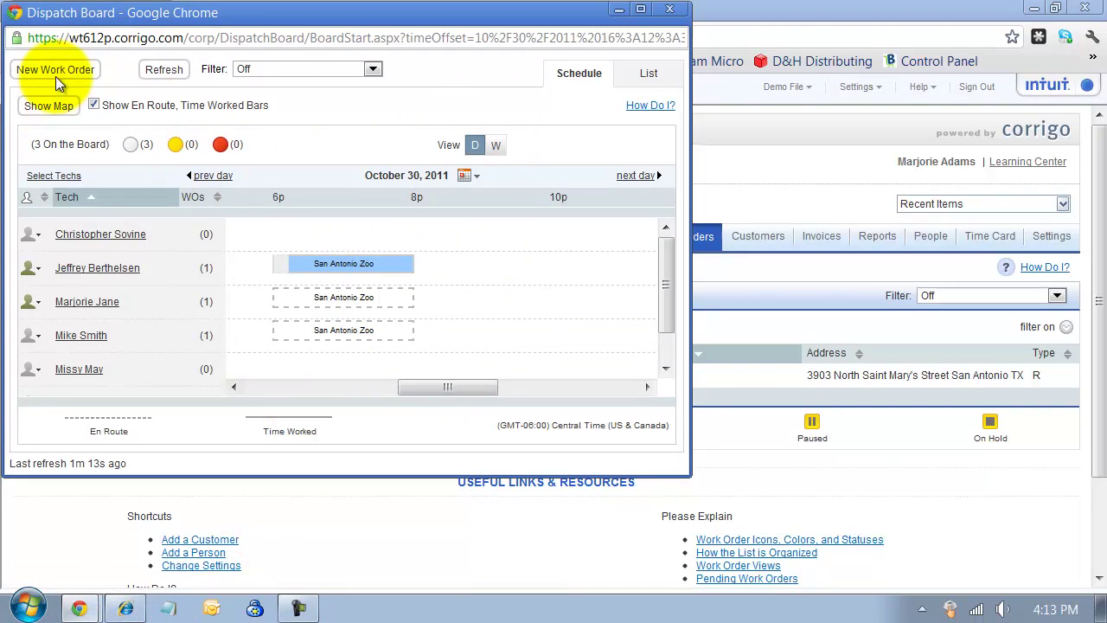
pyautogui.click(162, 69)
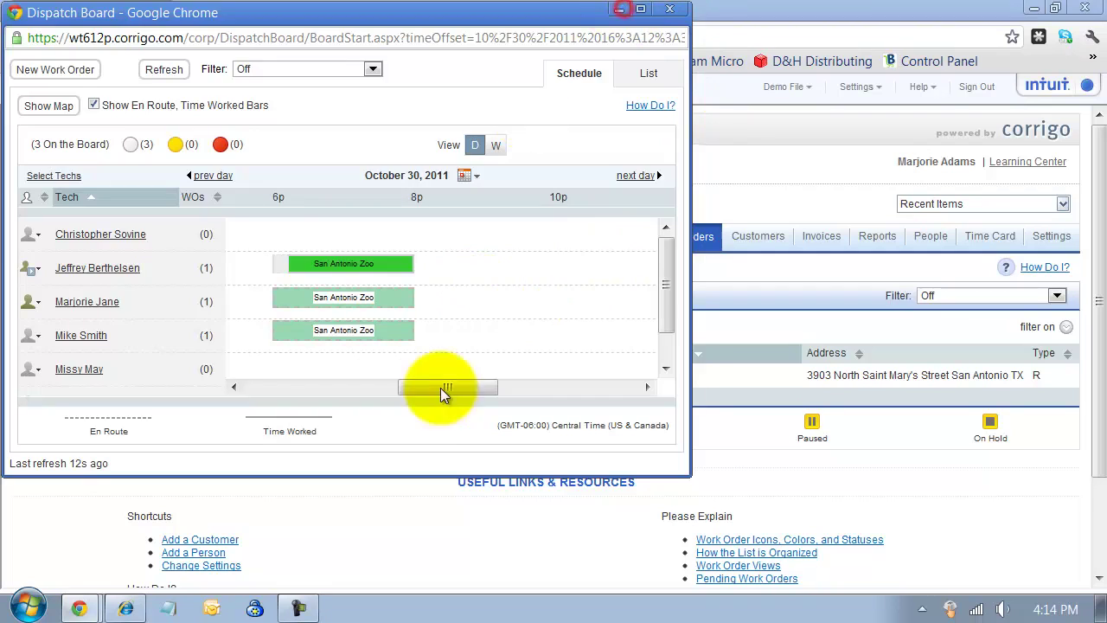
pyautogui.click(387, 487)
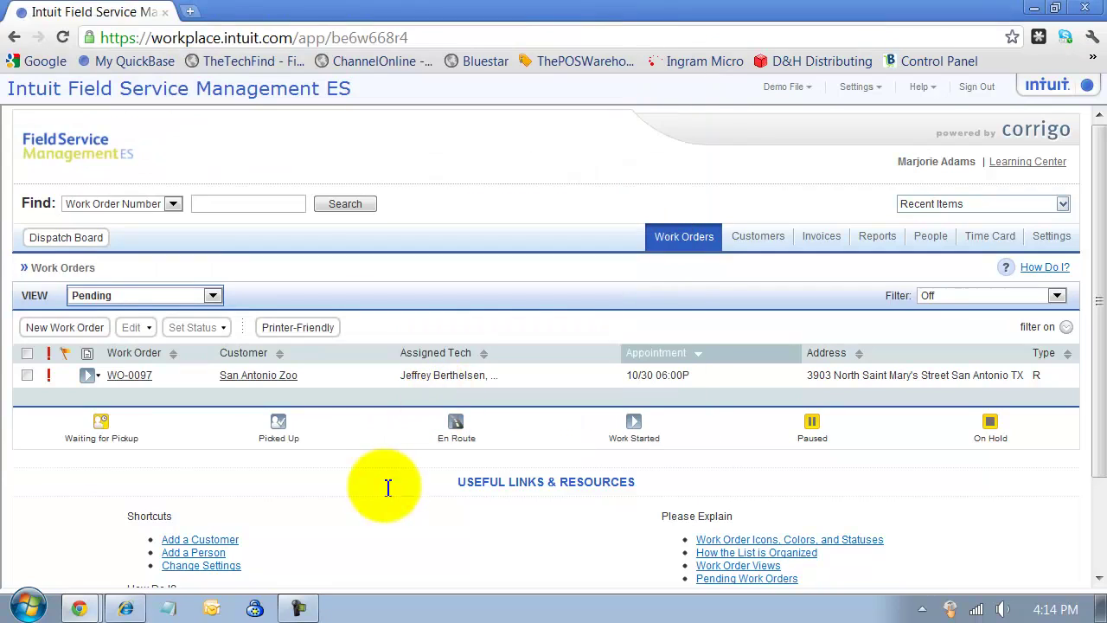
# Step: In WO-0097's work-done editor, mark the Burning smell and No power problems as done
pyautogui.click(95, 374)
pyautogui.click(131, 286)
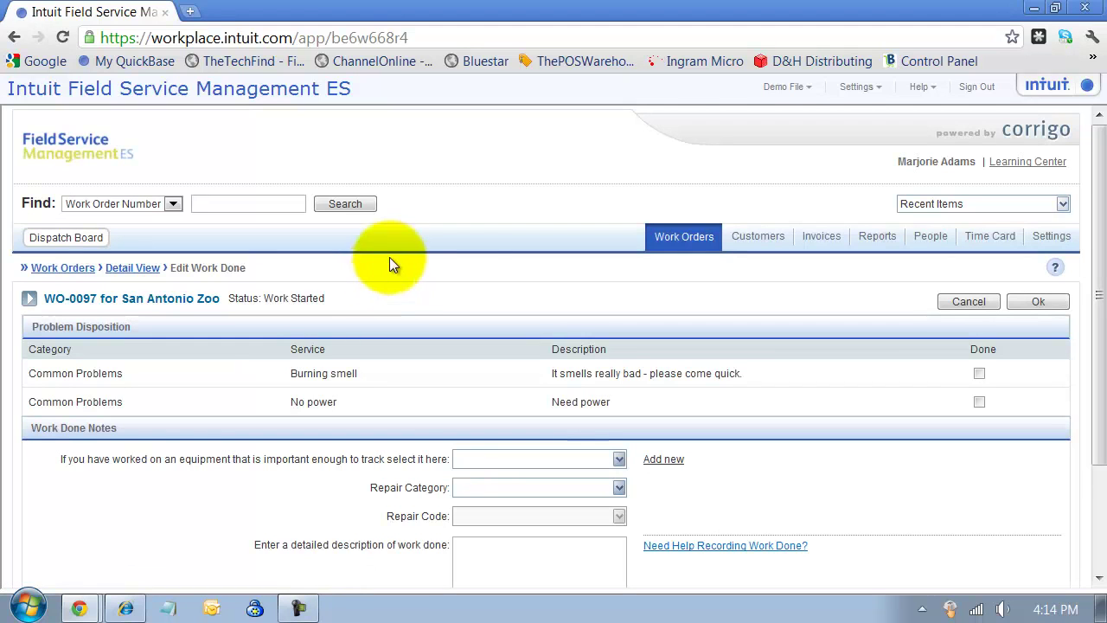
pyautogui.click(979, 374)
pyautogui.click(979, 401)
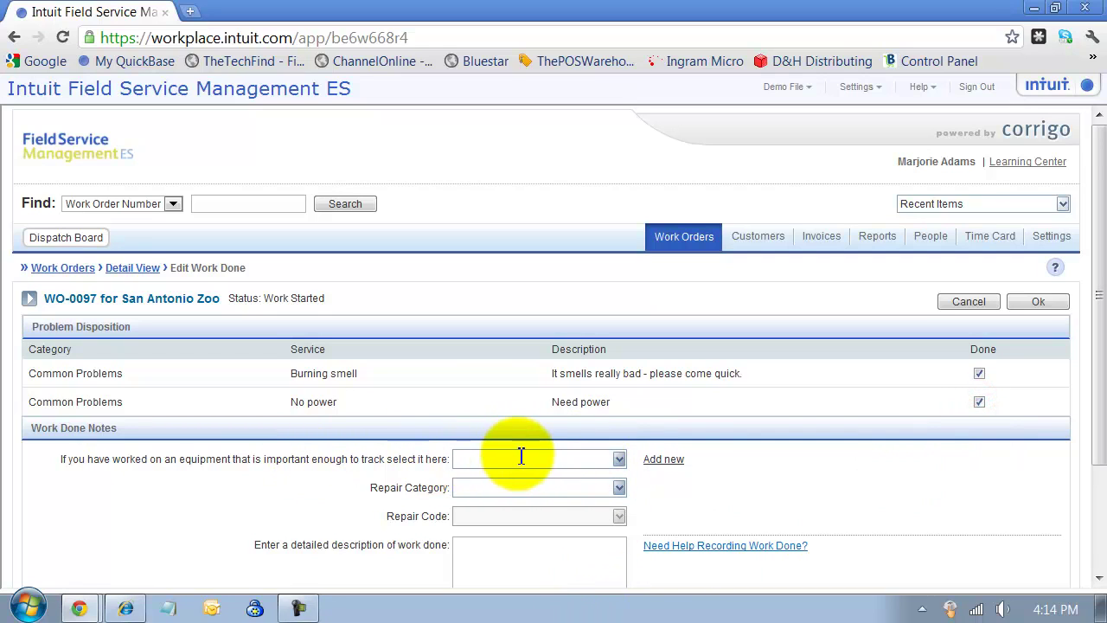
pyautogui.scroll(-1, 519, 457)
pyautogui.scroll(-1, 521, 457)
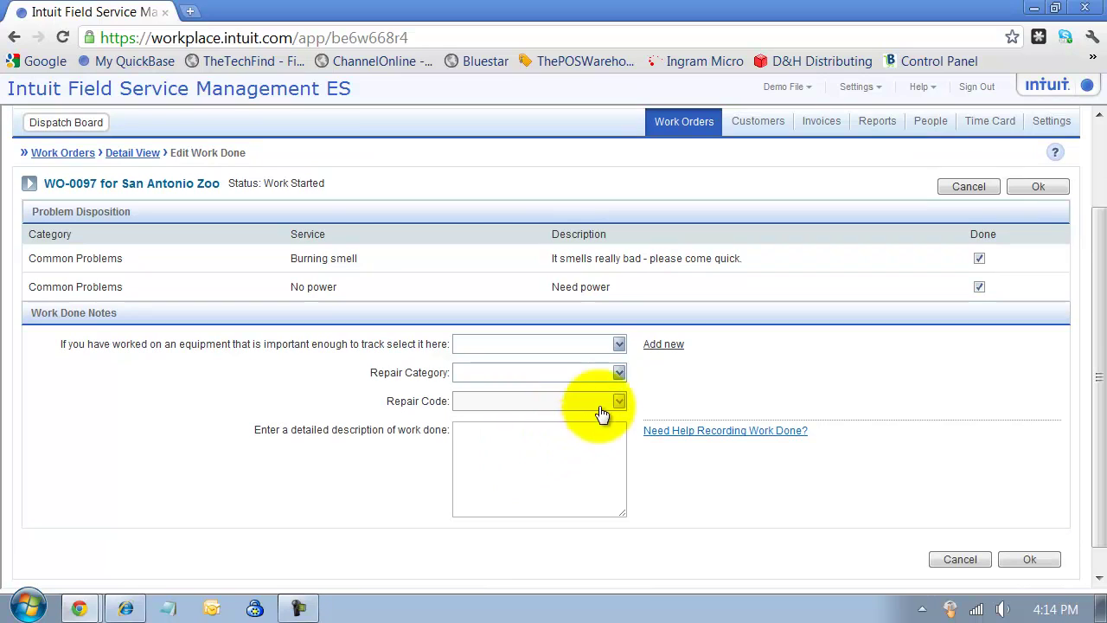
# Step: Set Repair Category PM, Repair Code Annual, and type the description ending 'burning smell and power is restored.'
pyautogui.click(618, 372)
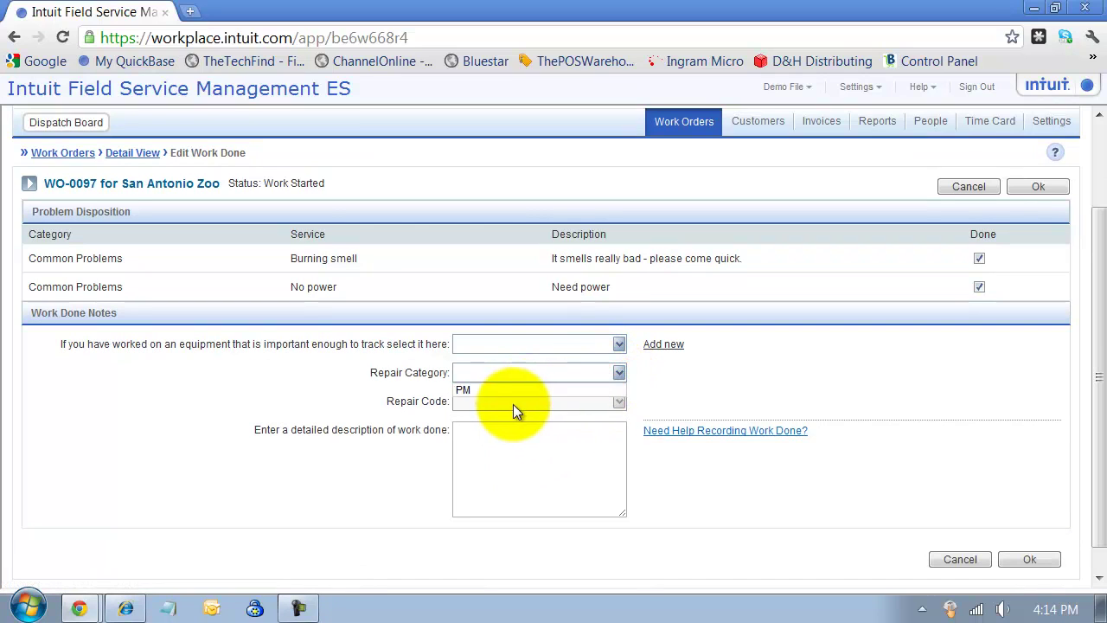
pyautogui.click(513, 404)
pyautogui.click(619, 400)
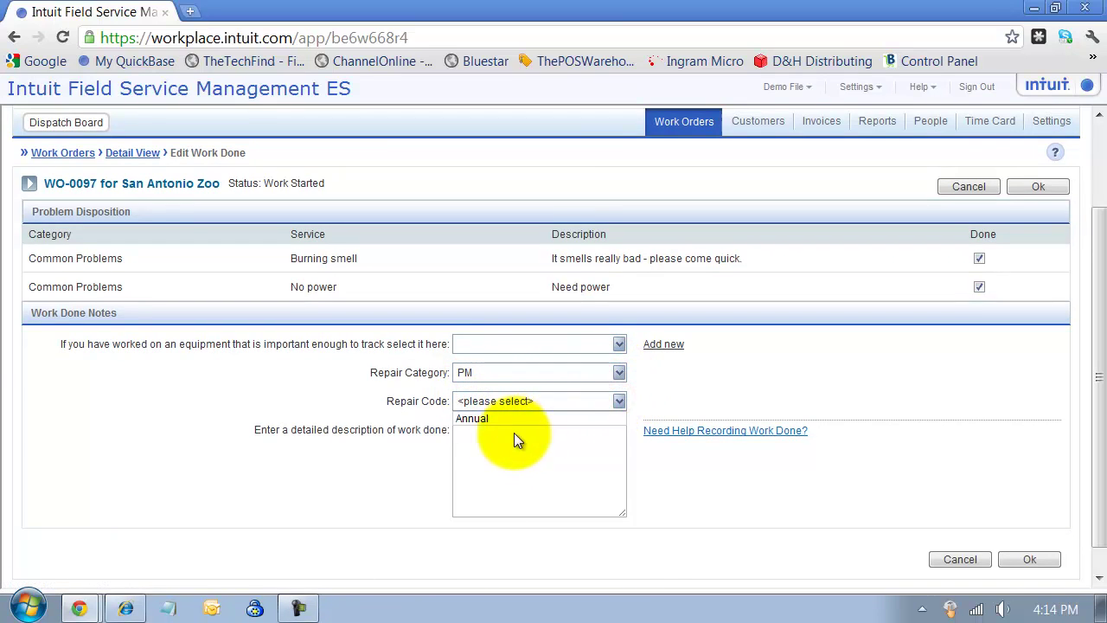
pyautogui.click(474, 418)
pyautogui.click(489, 473)
pyautogui.write('Finished all the work.  No more')
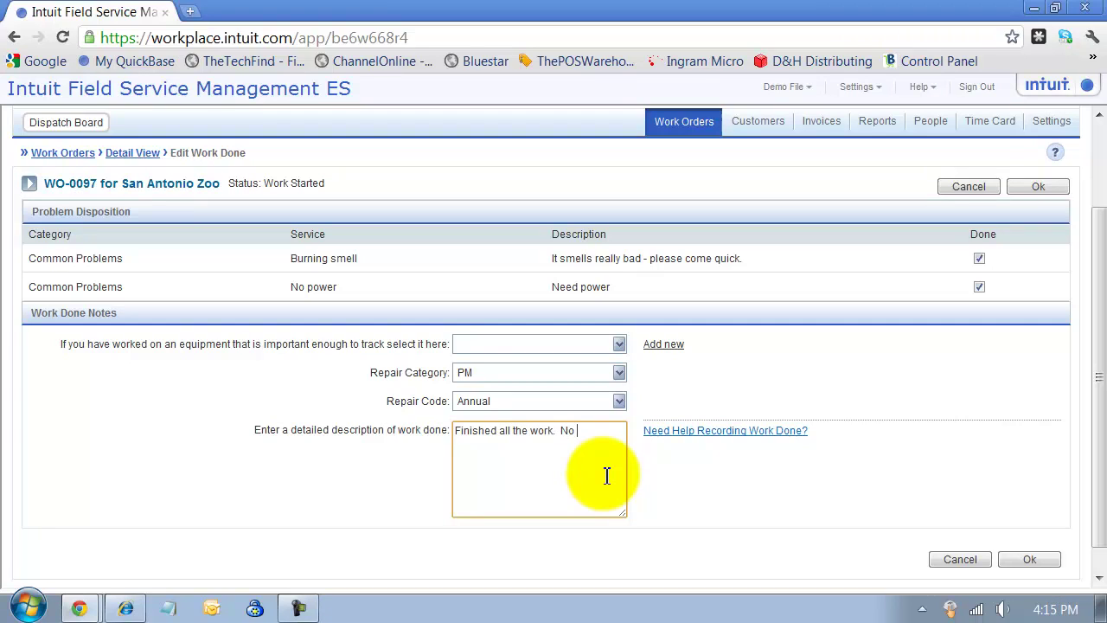
pyautogui.write('burning ')
pyautogui.write('smell and p')
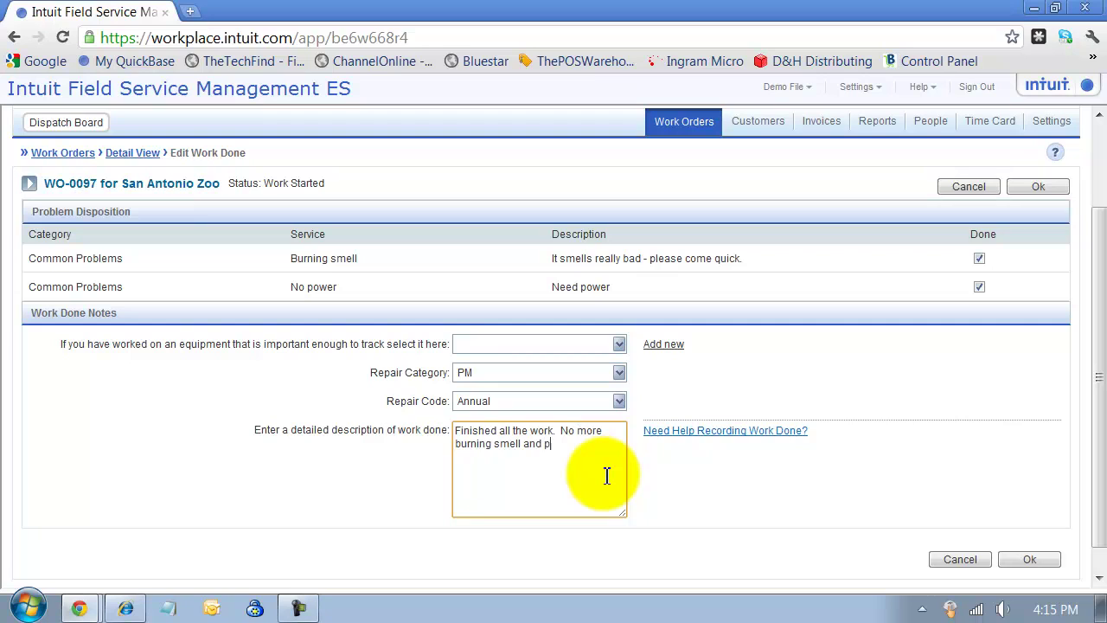
pyautogui.write('ower is restored.')
# Step: Save the work-done notes and switch the work order view to Completed
pyautogui.click(1029, 558)
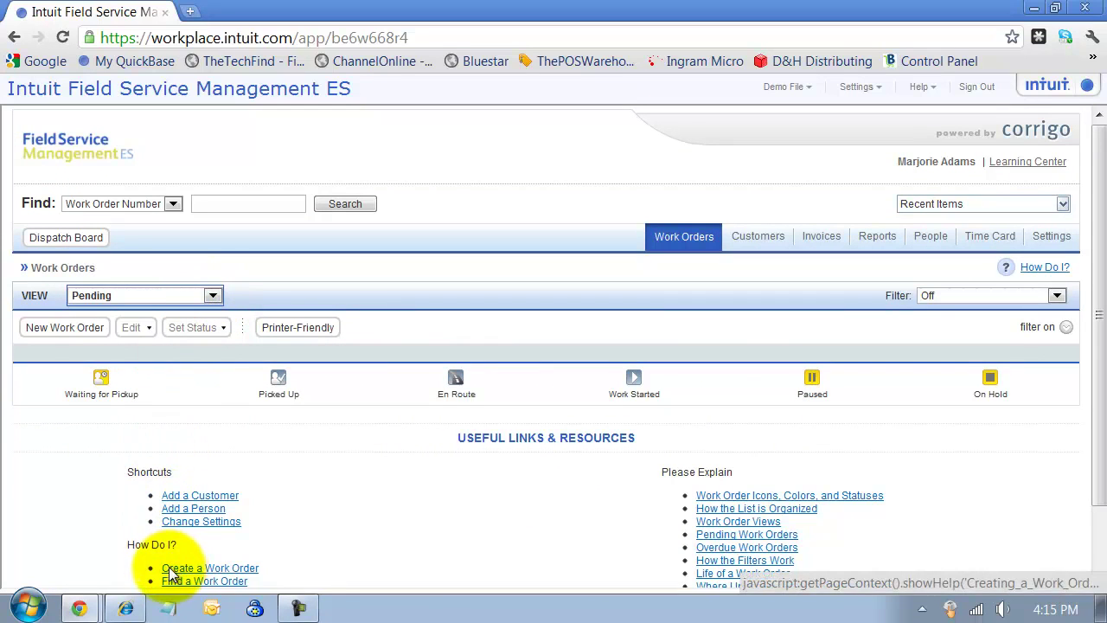
pyautogui.click(212, 295)
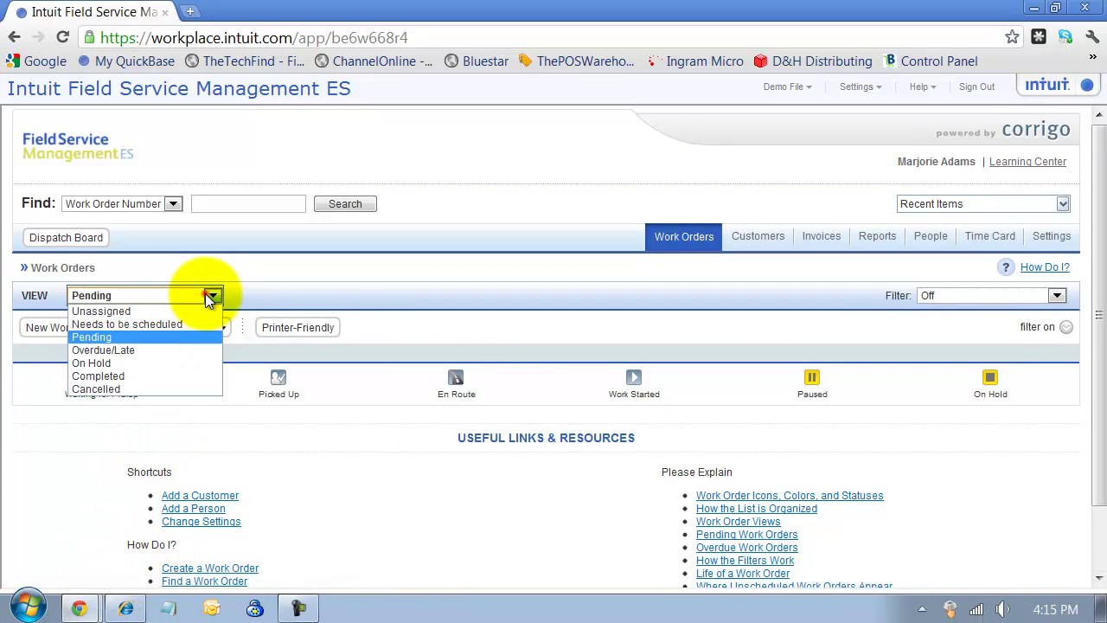
pyautogui.click(102, 375)
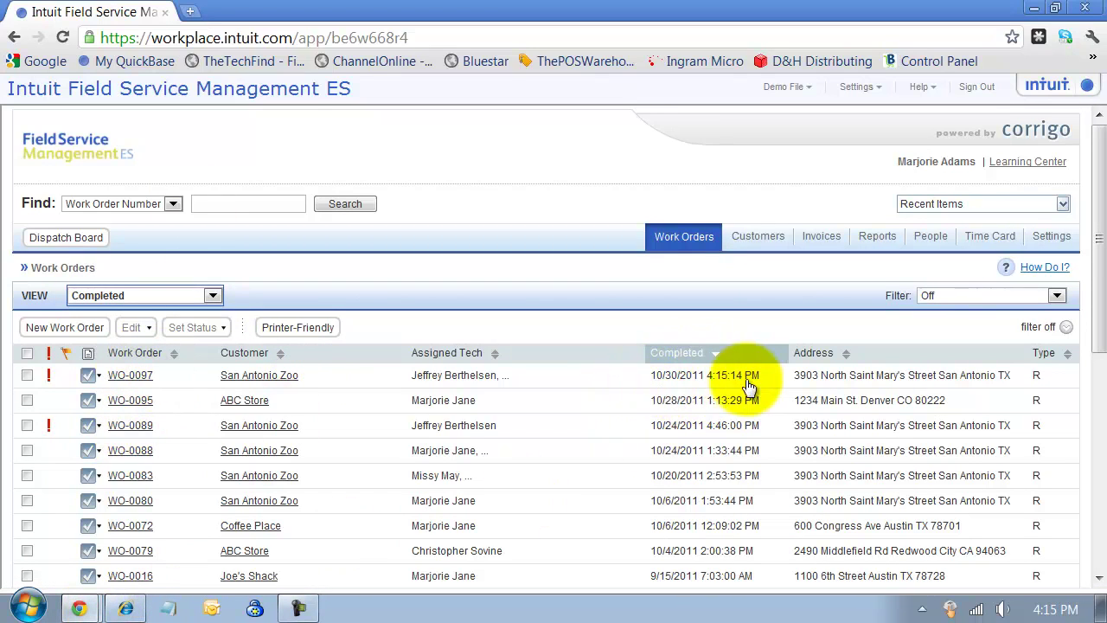
pyautogui.moveTo(79, 608)
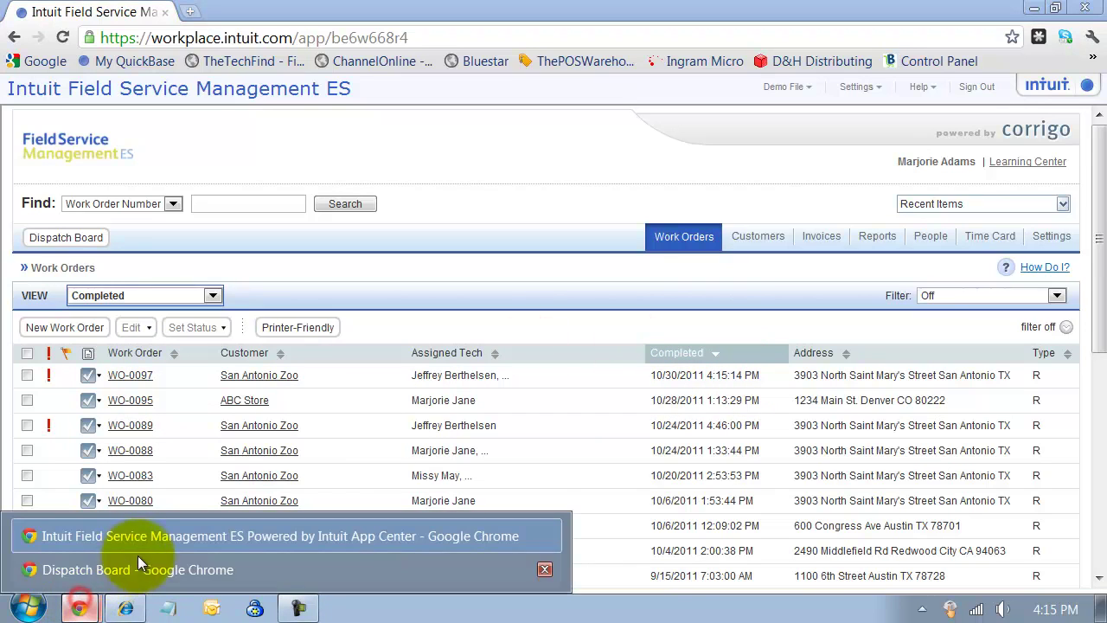
# Step: Refresh the Dispatch Board, now showing no active work orders, then return to the Completed list
pyautogui.click(136, 565)
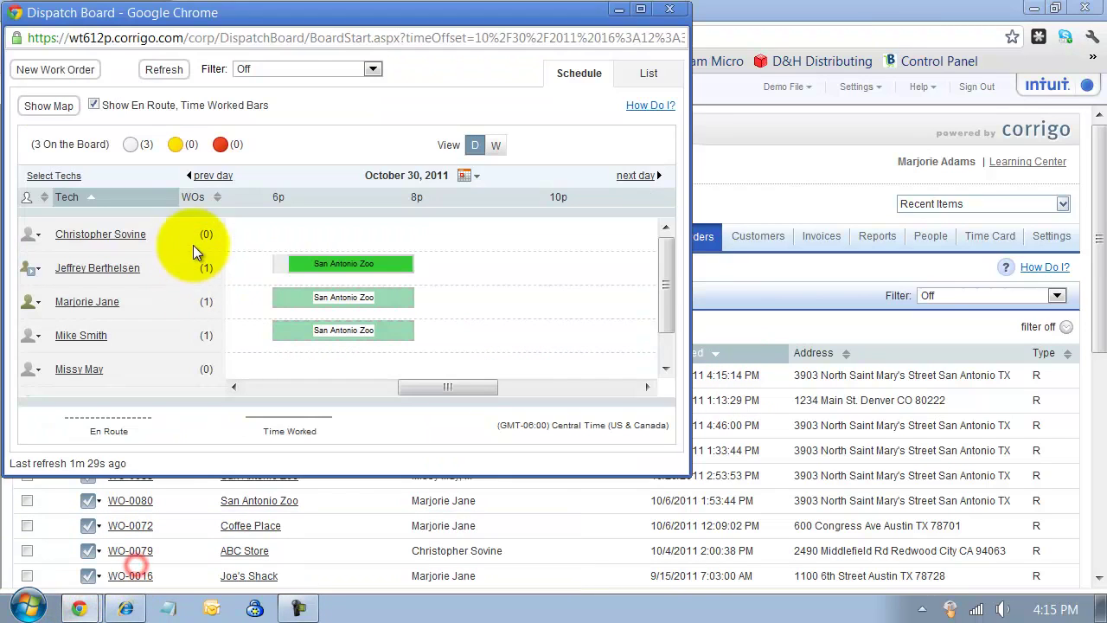
pyautogui.click(156, 73)
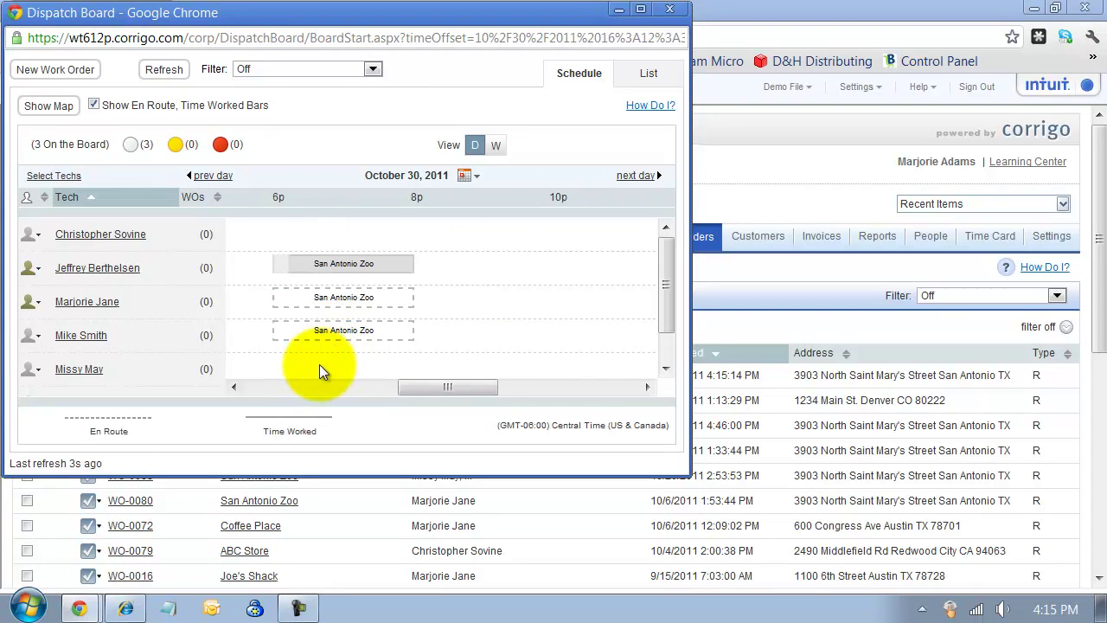
pyautogui.click(856, 134)
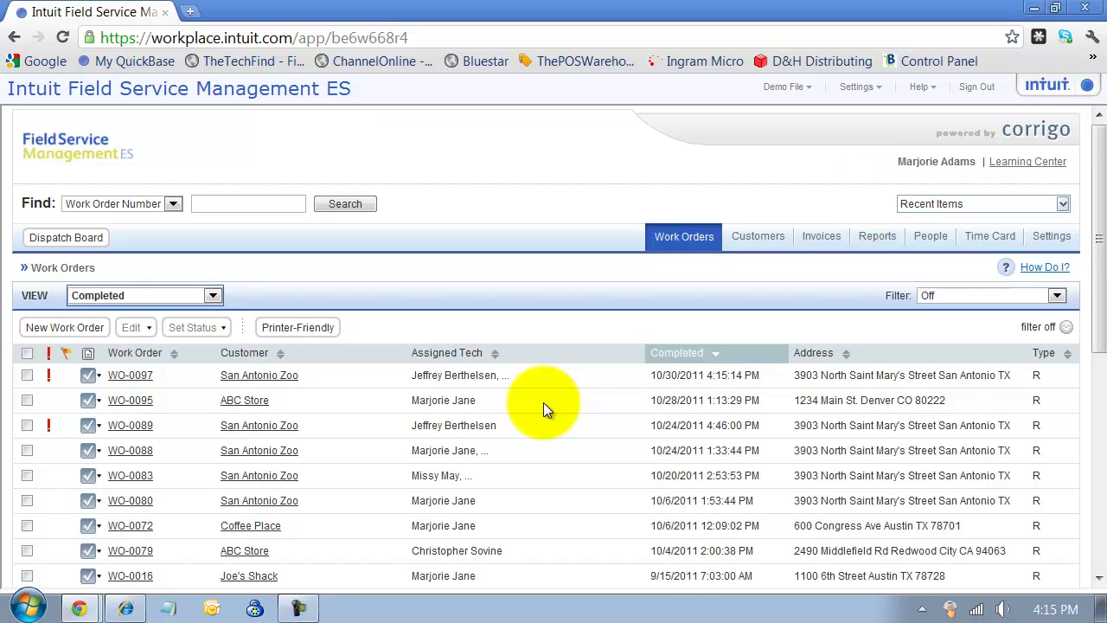